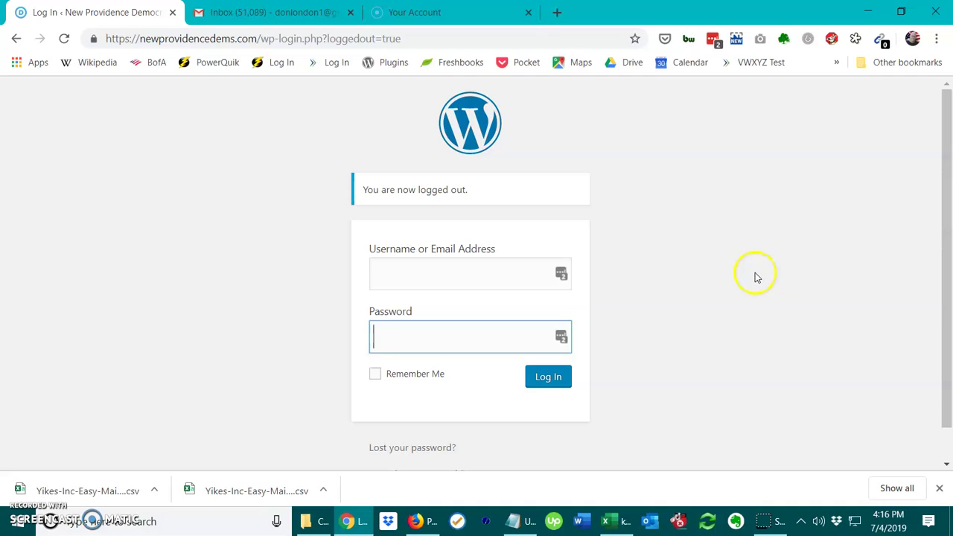
Log in to the WordPress site by filling in the username and password from the first saved LastPass entry.
click(563, 276)
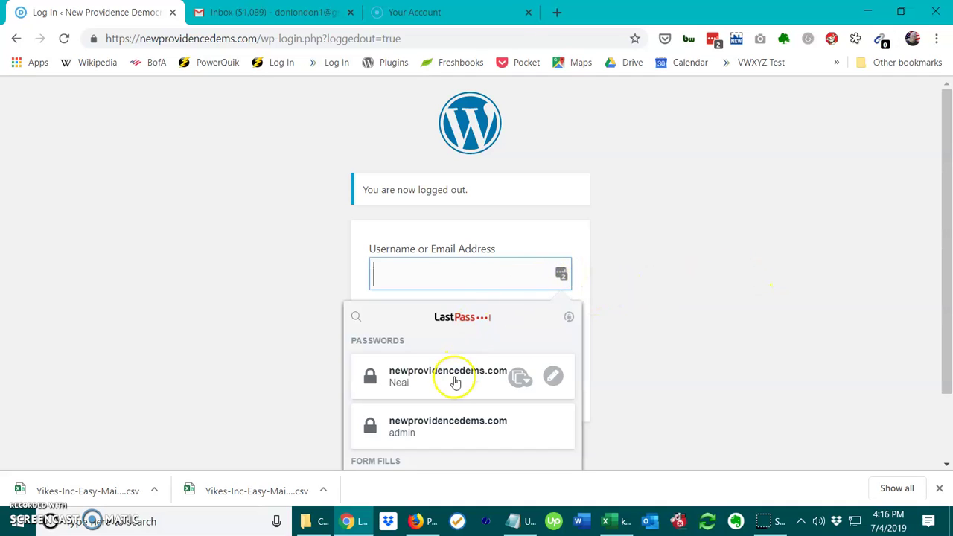
click(454, 377)
click(549, 377)
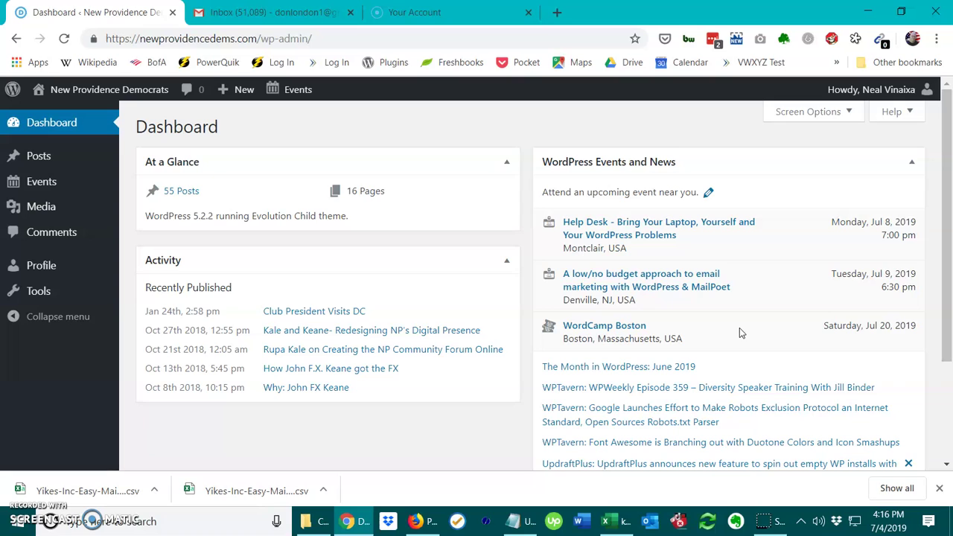
click(822, 307)
click(62, 403)
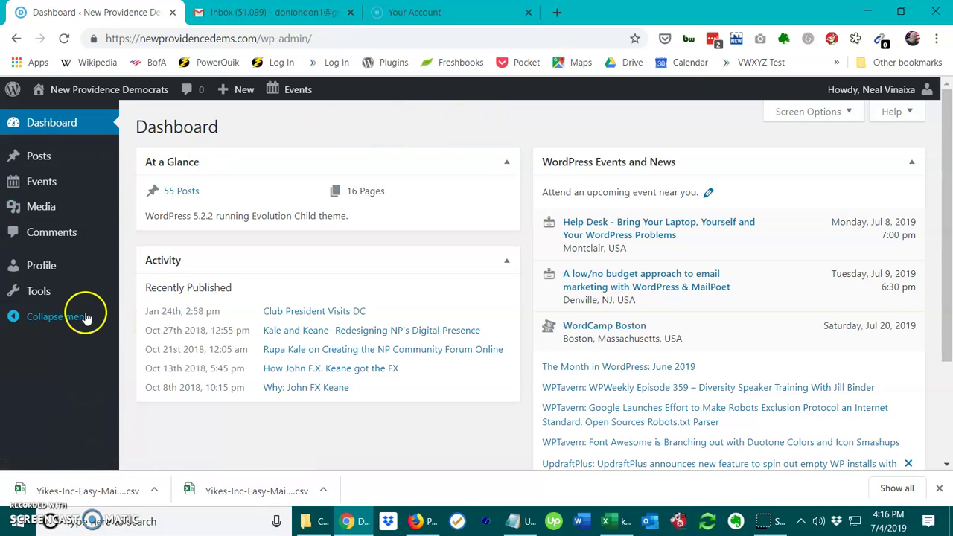
Open the list of all posts and start a new post from there.
mouse_move(41, 155)
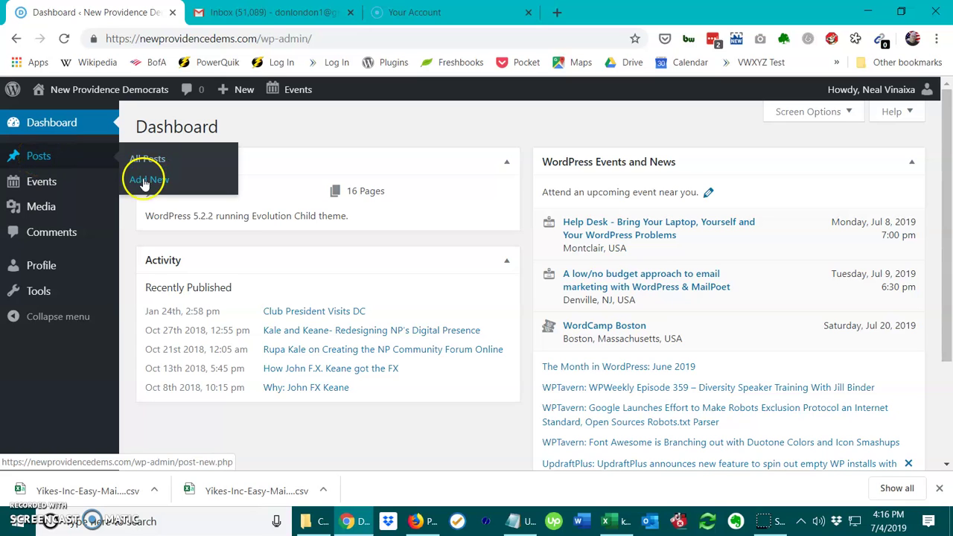
click(168, 159)
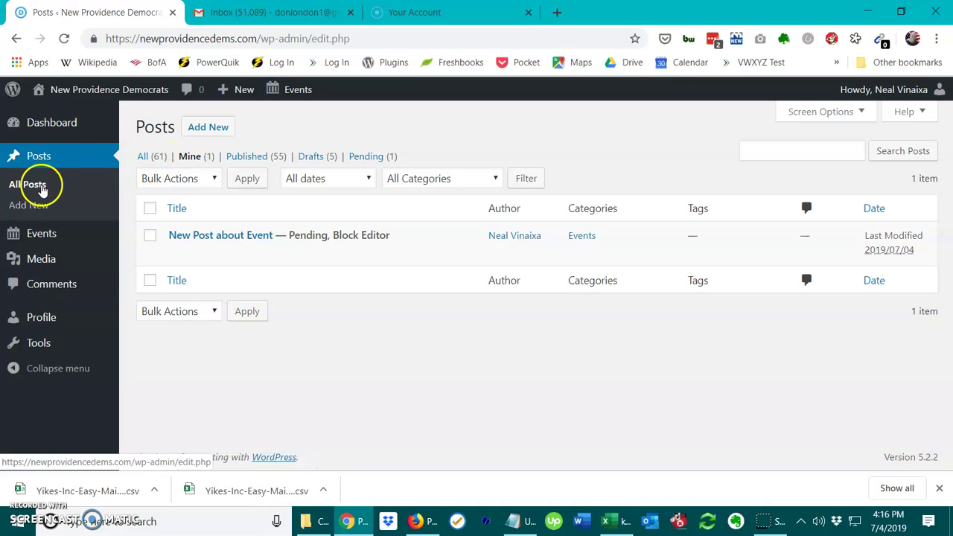
click(31, 206)
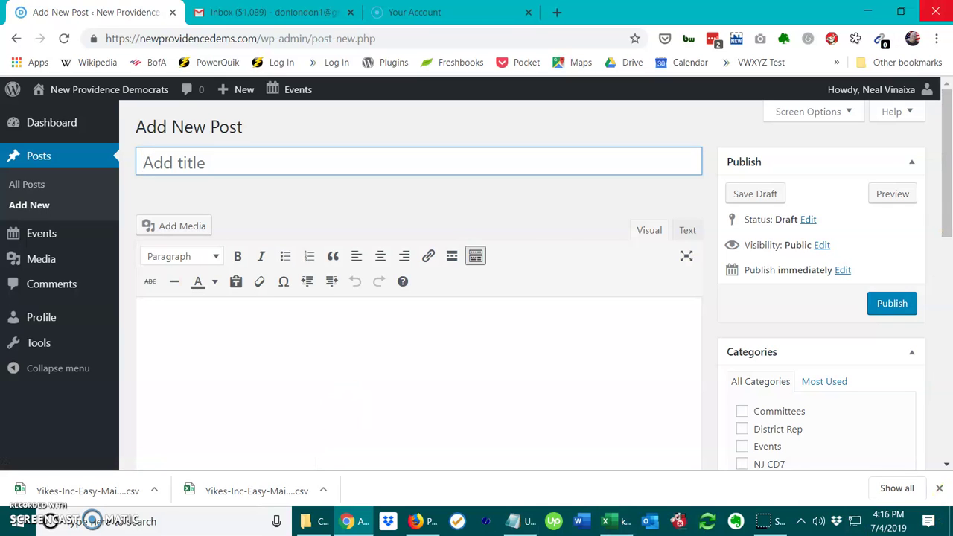
Publish the post with the title "New Post for Testing" and the body "Here's some new info important to all members.".
text(New)
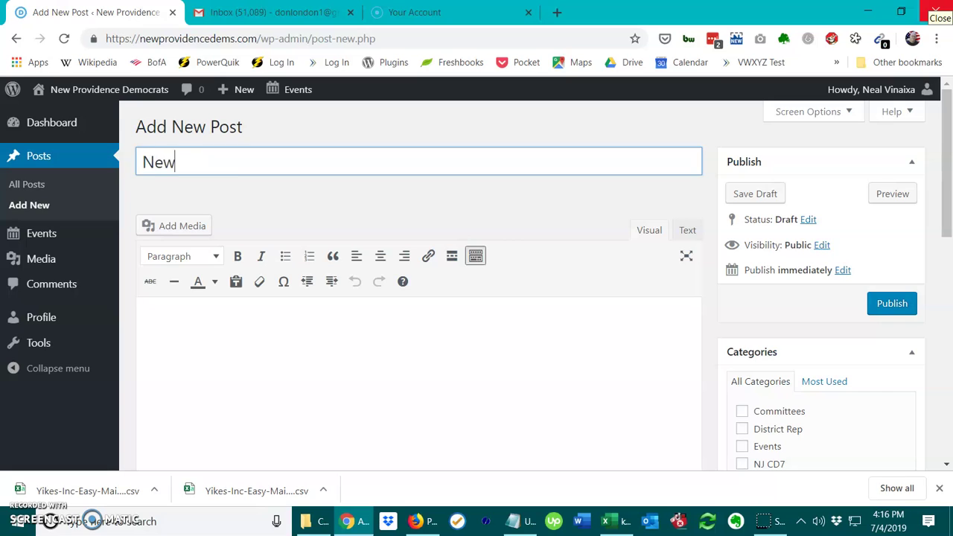
text( Post for Tes)
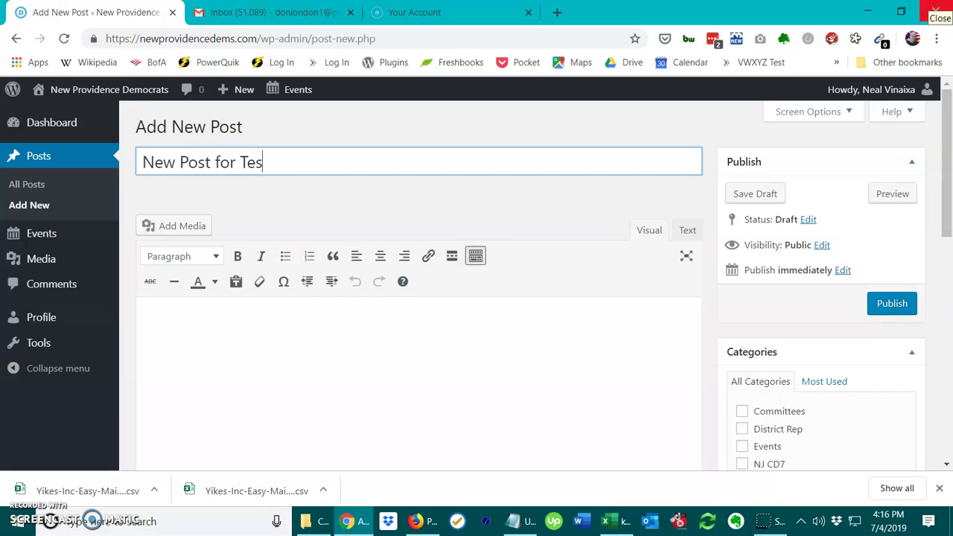
text(ting)
key(Tab)
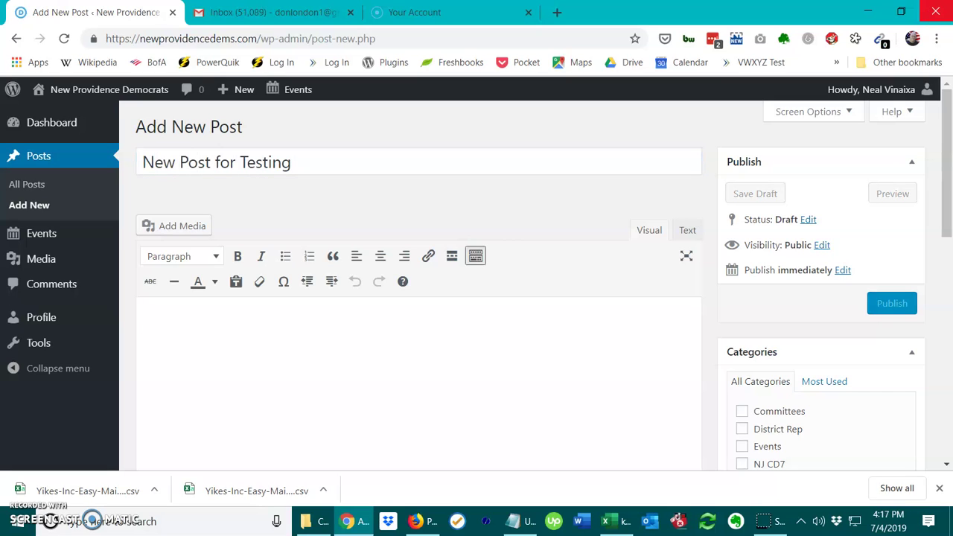
text(Here's some new info important to all members.)
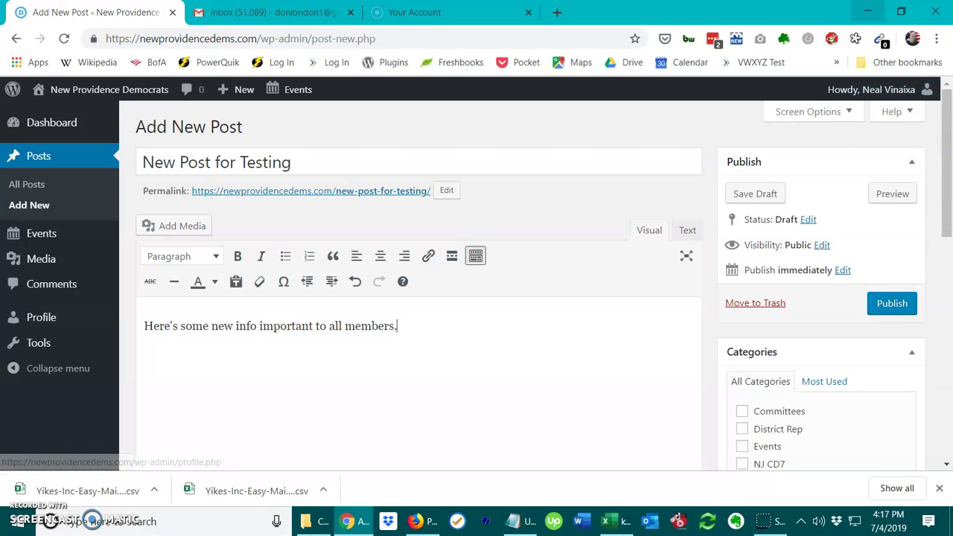
click(897, 304)
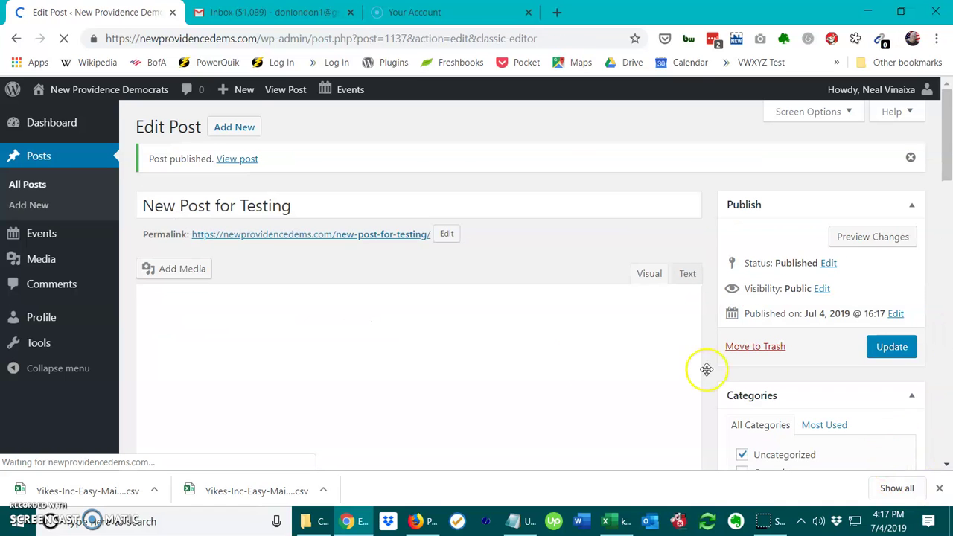
Change the post's category from Uncategorized to NJ CD7 and update the post.
scroll(463, 376, down, 2)
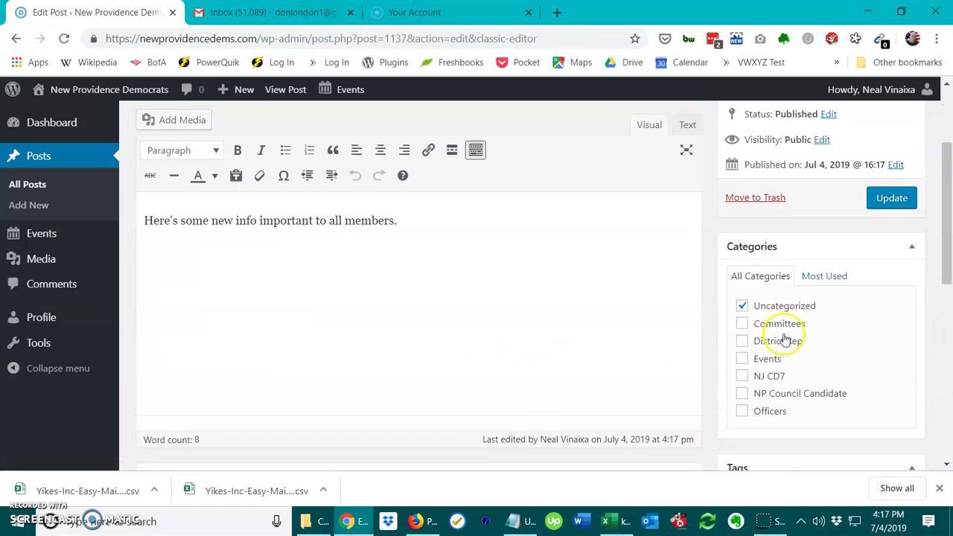
click(743, 306)
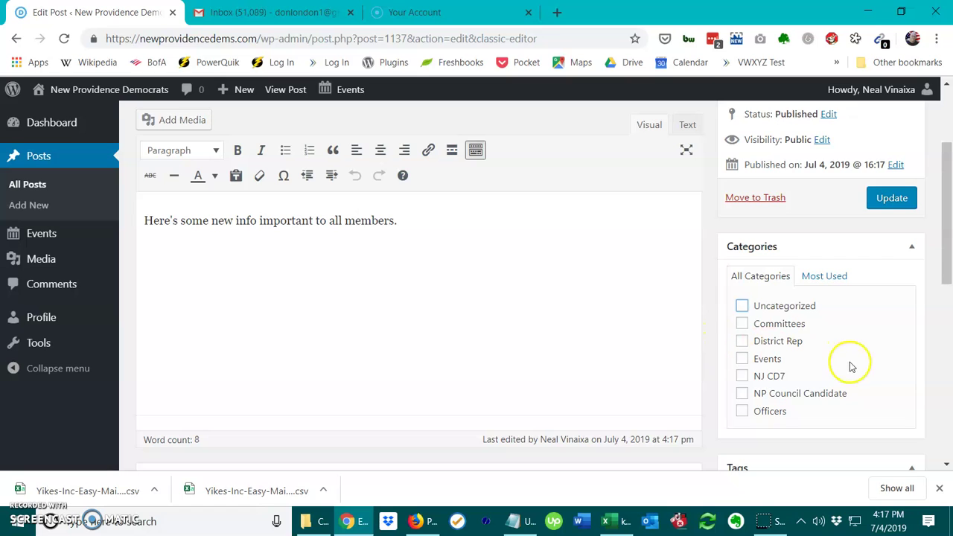
click(743, 379)
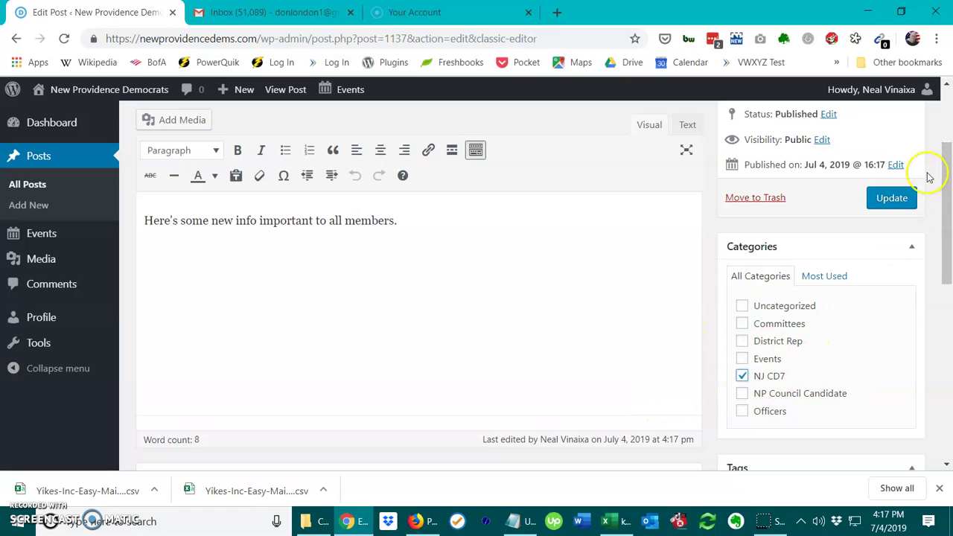
click(891, 198)
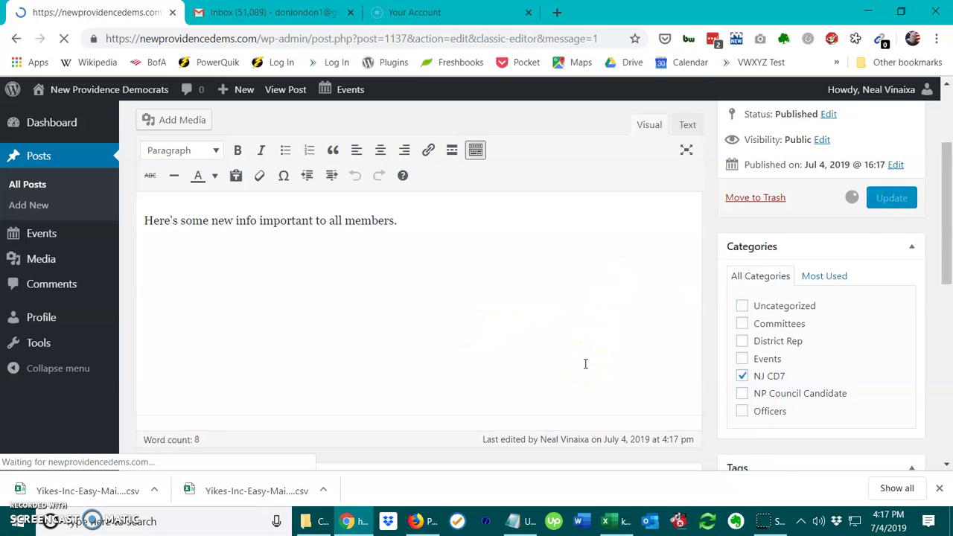
Insert the existing image tom-malinowski-1024x576.jpg from the Media Library into the post above the text.
scroll(515, 413, down, 1)
scroll(515, 413, up, 1)
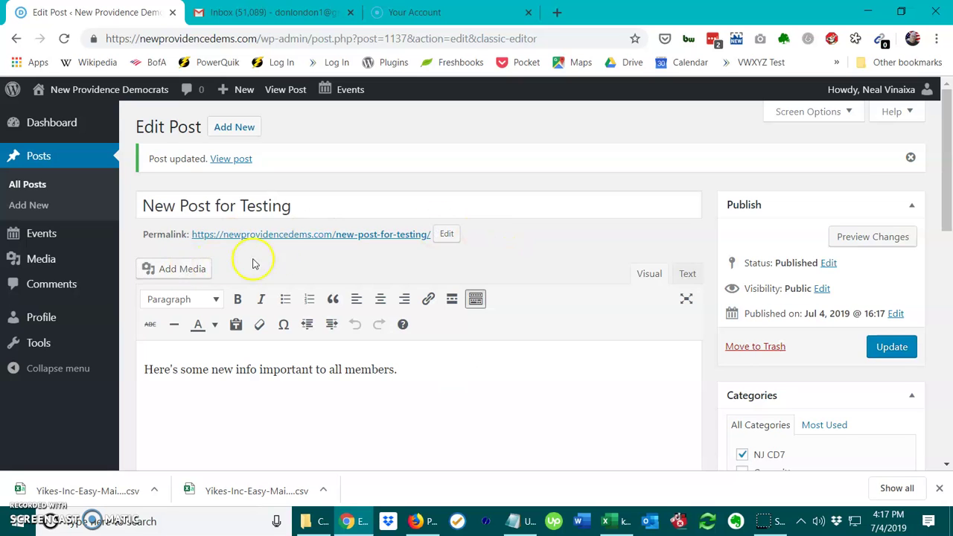
click(201, 274)
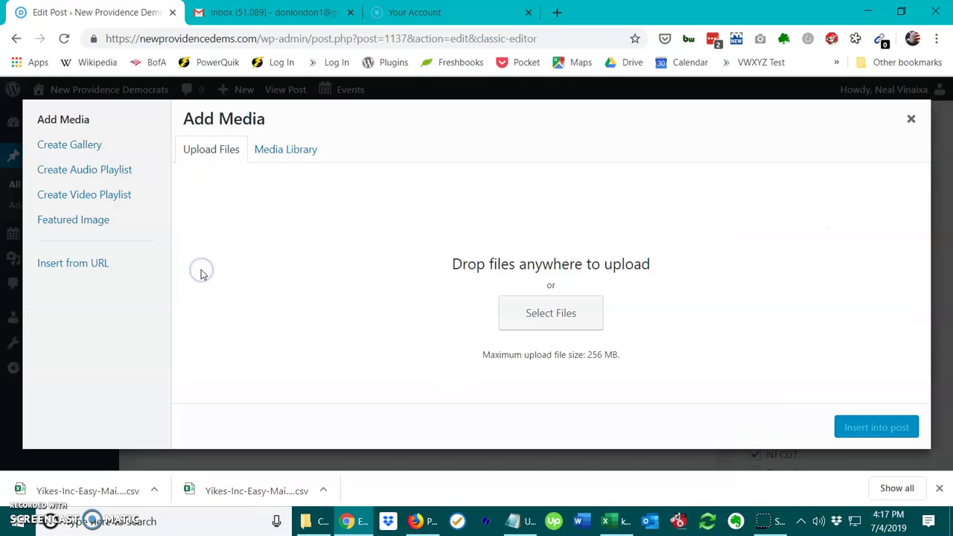
click(307, 155)
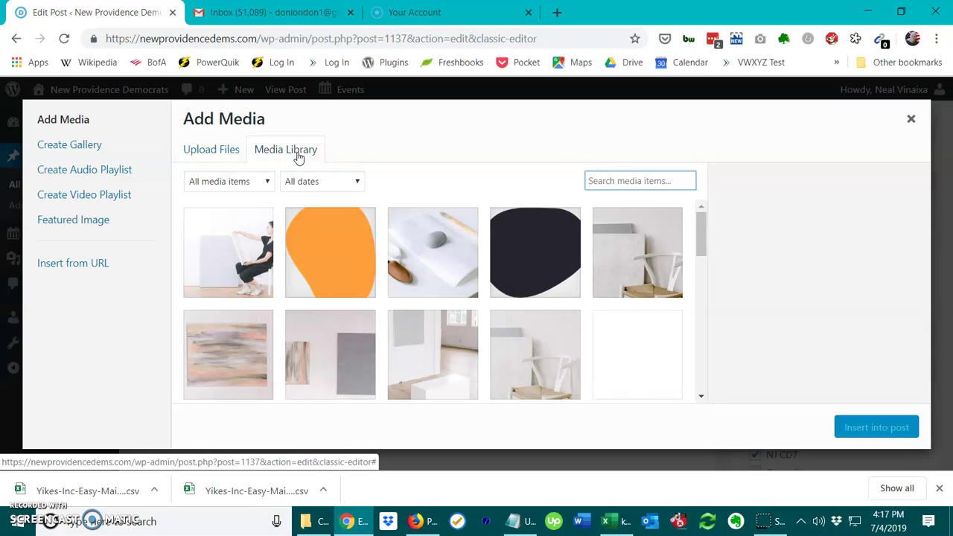
click(209, 154)
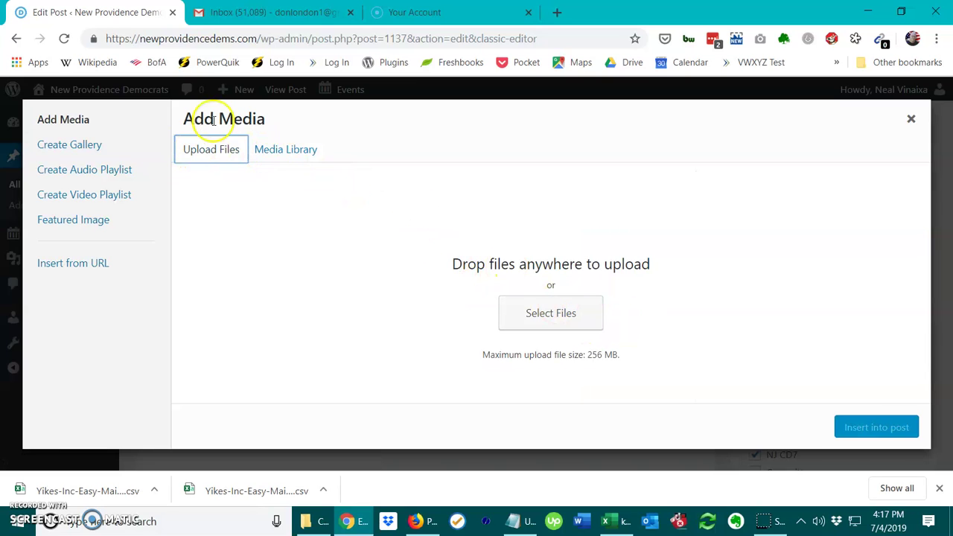
click(277, 154)
scroll(668, 381, down, 3)
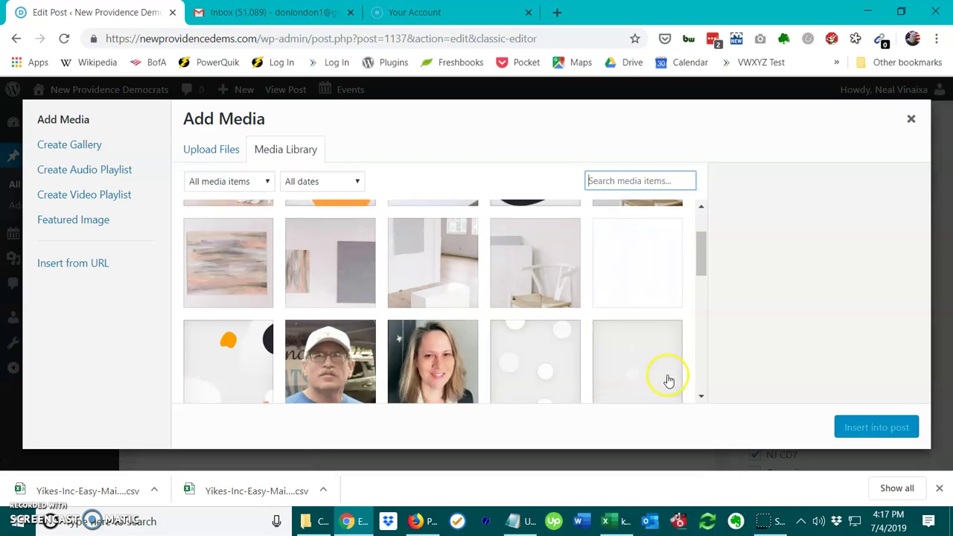
scroll(689, 380, down, 10)
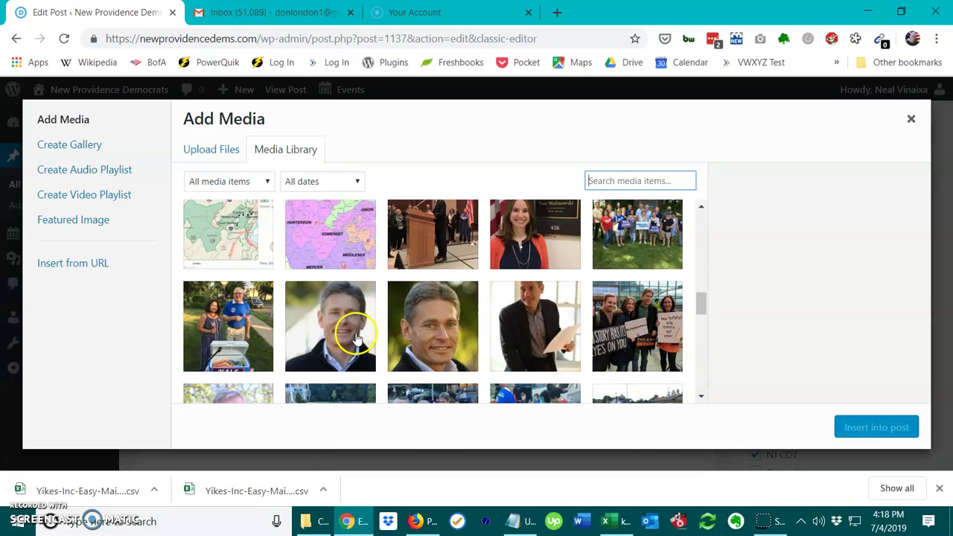
click(344, 328)
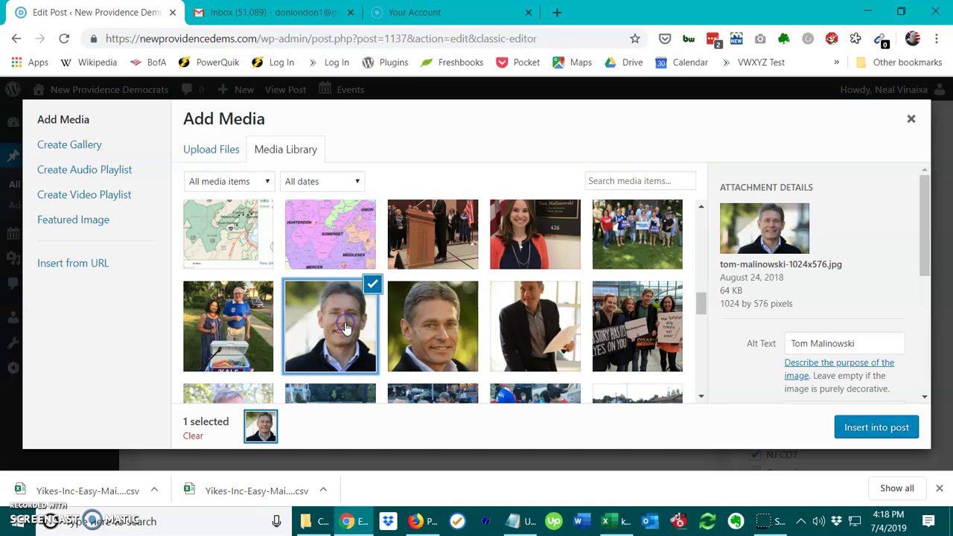
click(879, 428)
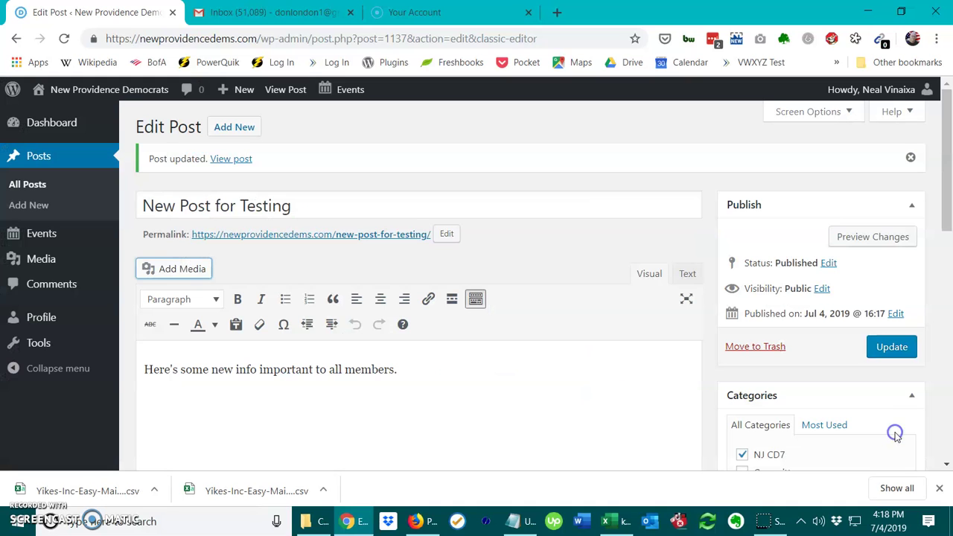
Set the inserted photo's alignment to Left in its image details, keeping the Medium size and no link.
scroll(589, 339, down, 4)
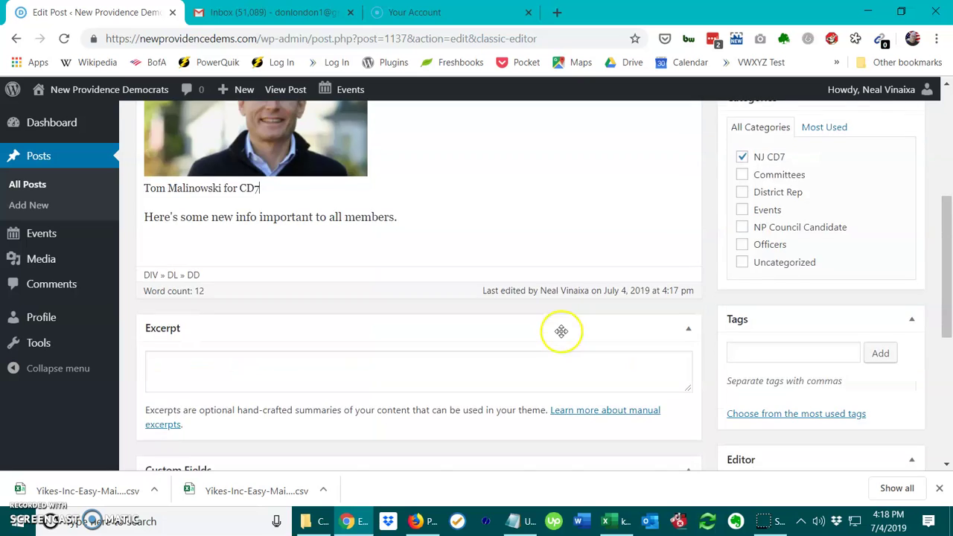
scroll(561, 331, up, 3)
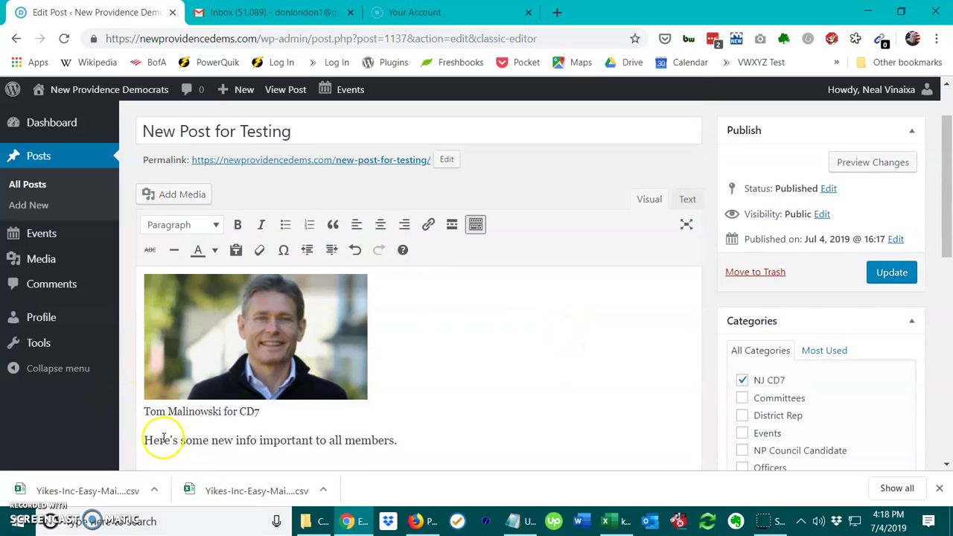
click(284, 340)
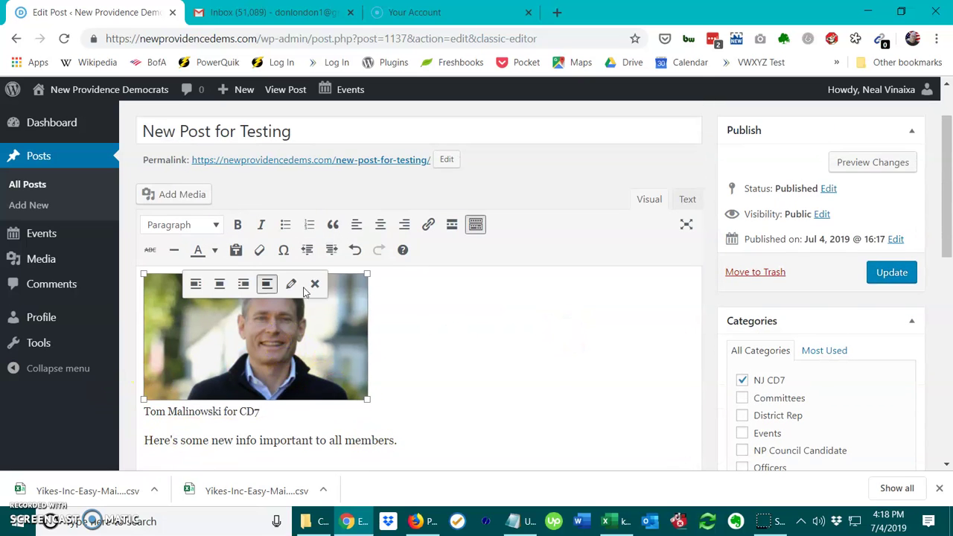
click(289, 286)
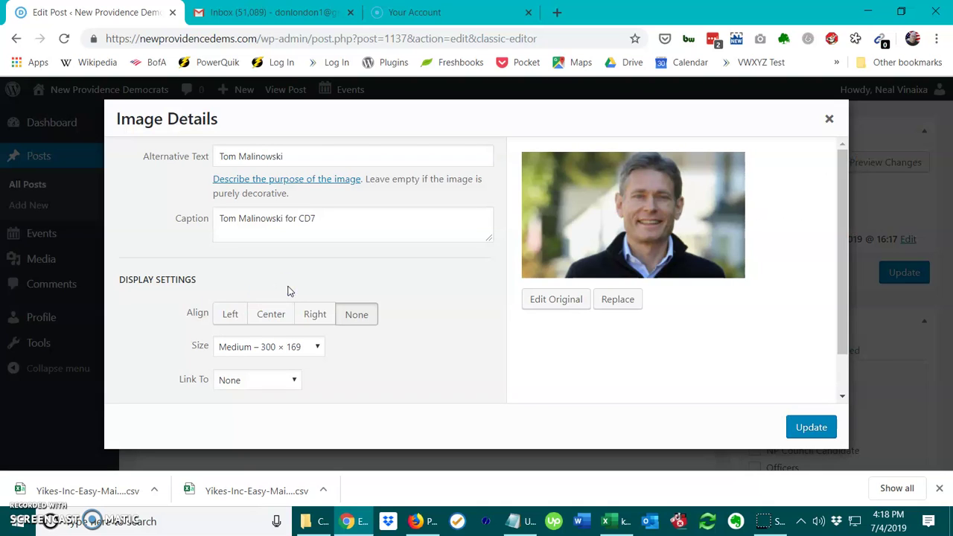
click(230, 315)
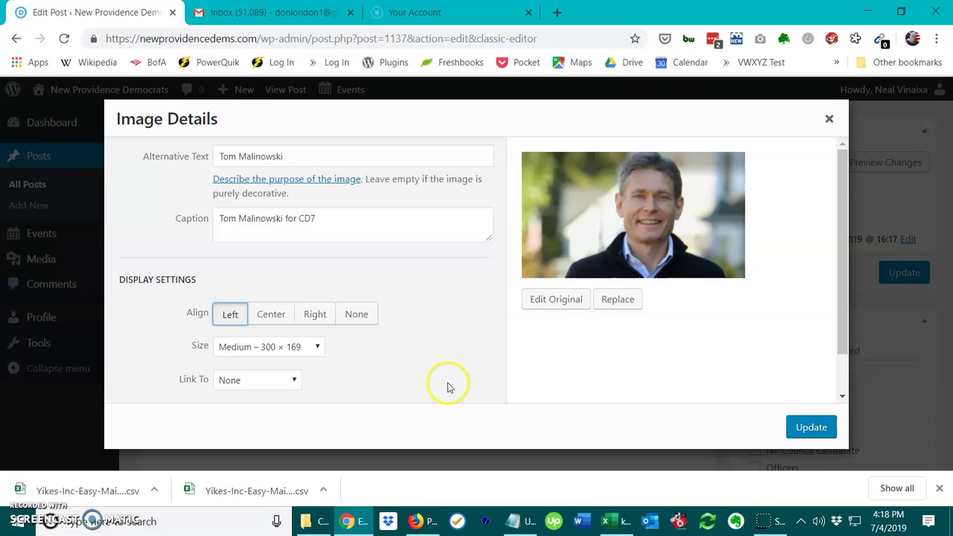
click(316, 348)
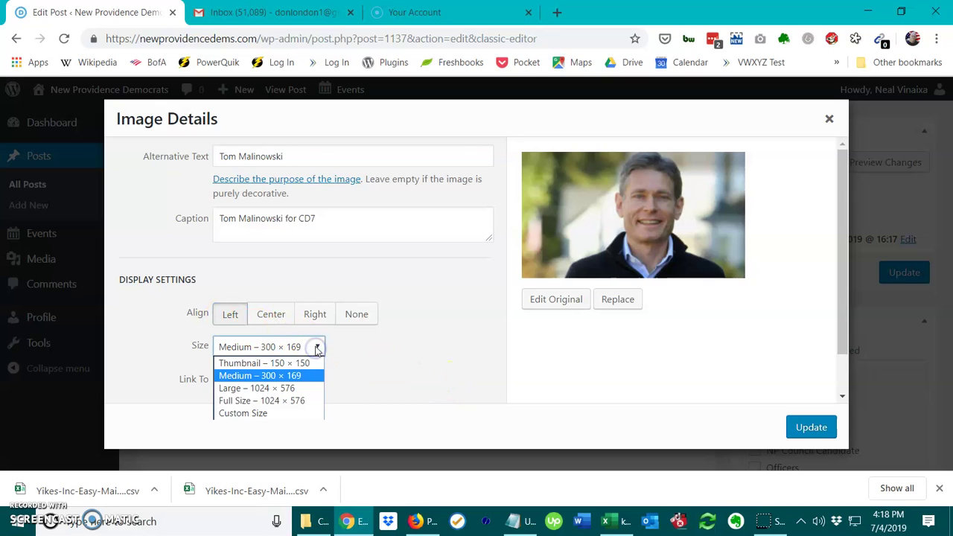
click(317, 349)
click(294, 381)
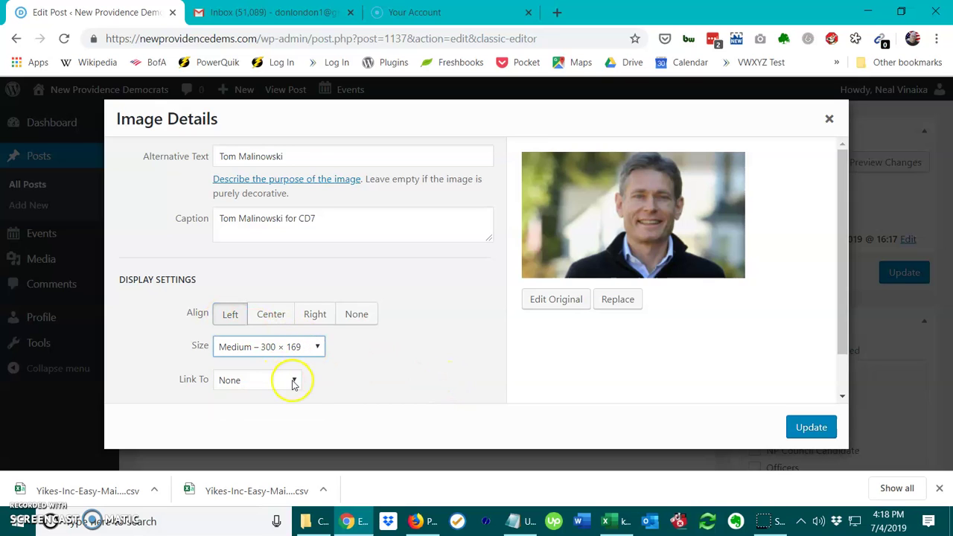
click(295, 382)
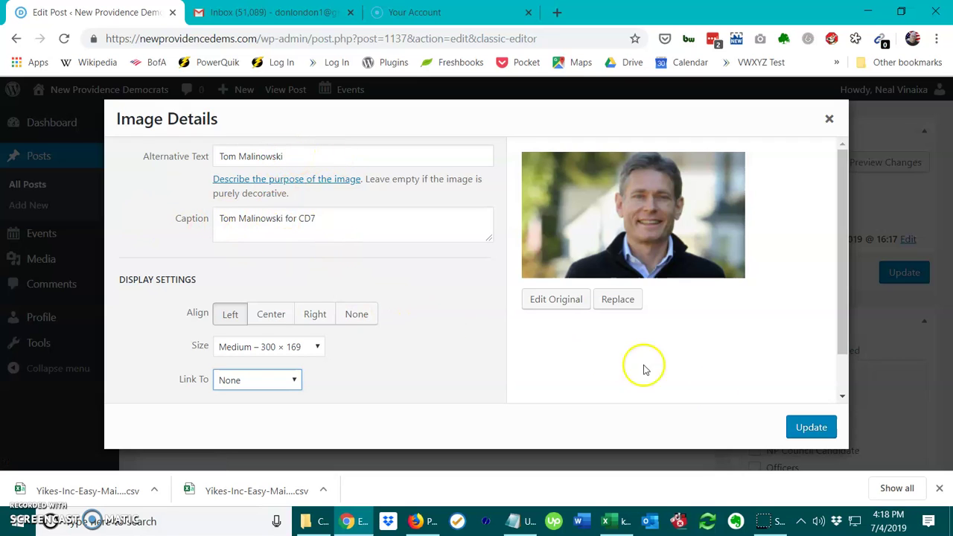
click(814, 427)
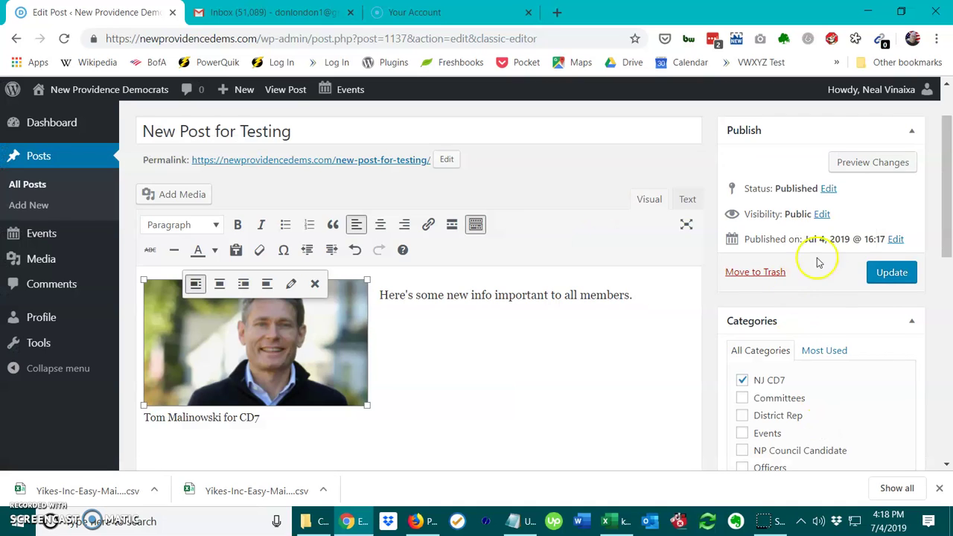
Update the post and preview it on the site, checking the photo and text layout.
click(885, 273)
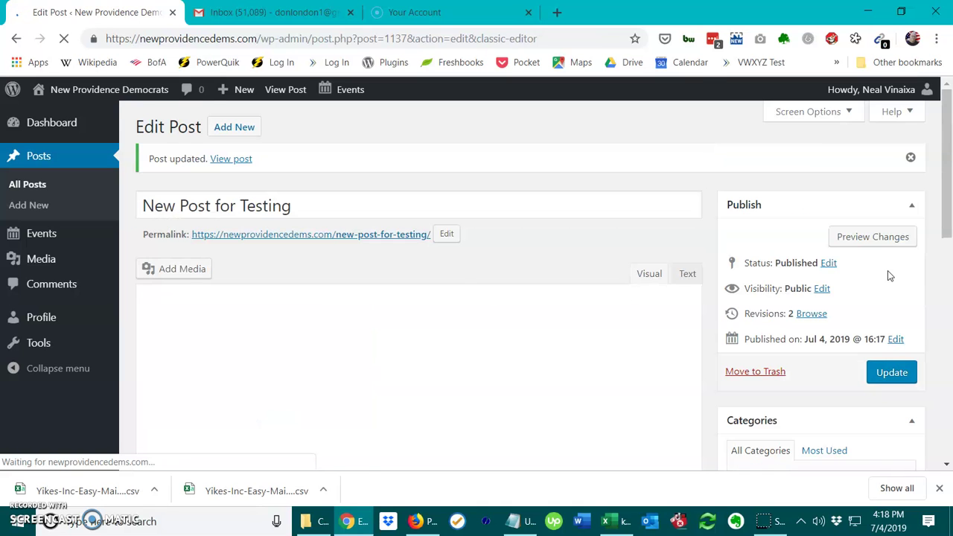
click(874, 240)
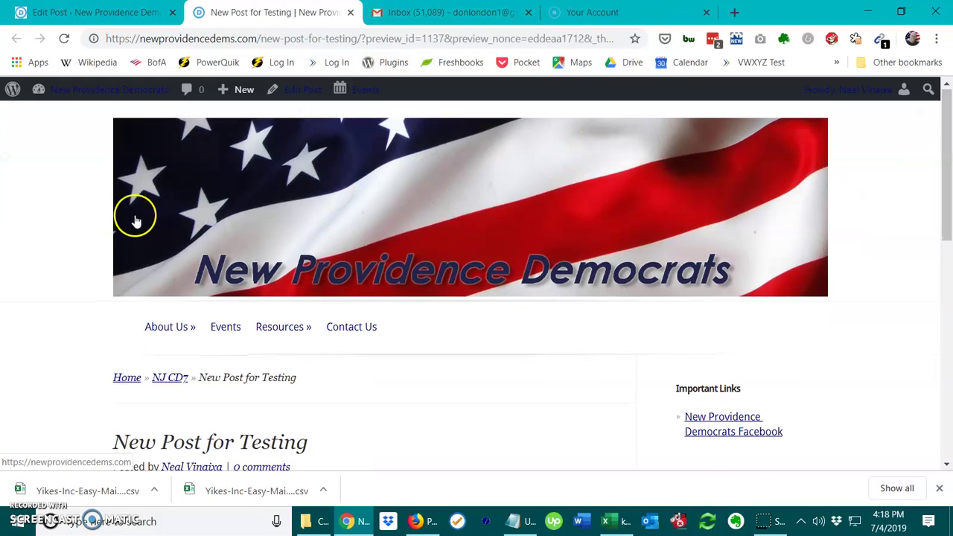
scroll(119, 220, down, 4)
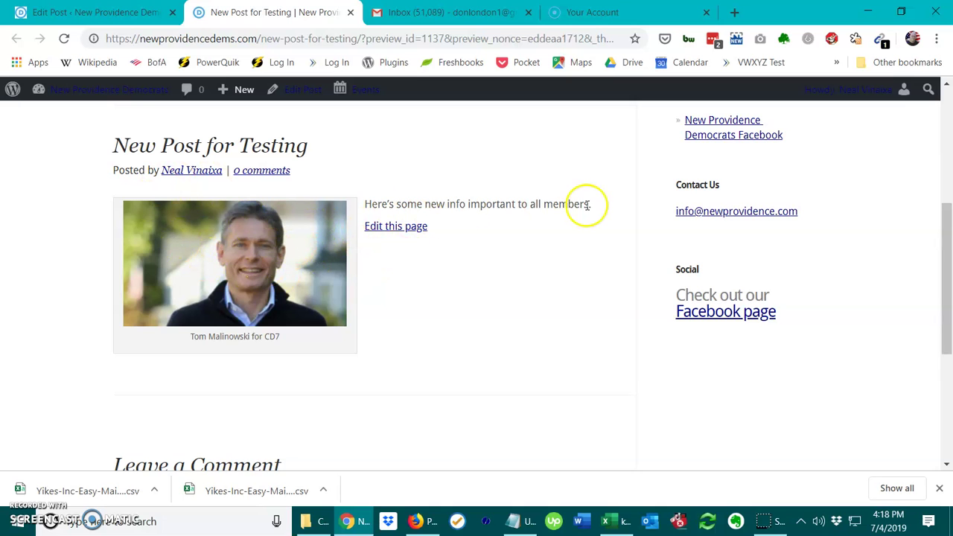
Return to the site's admin area and look through the list of existing events.
click(182, 15)
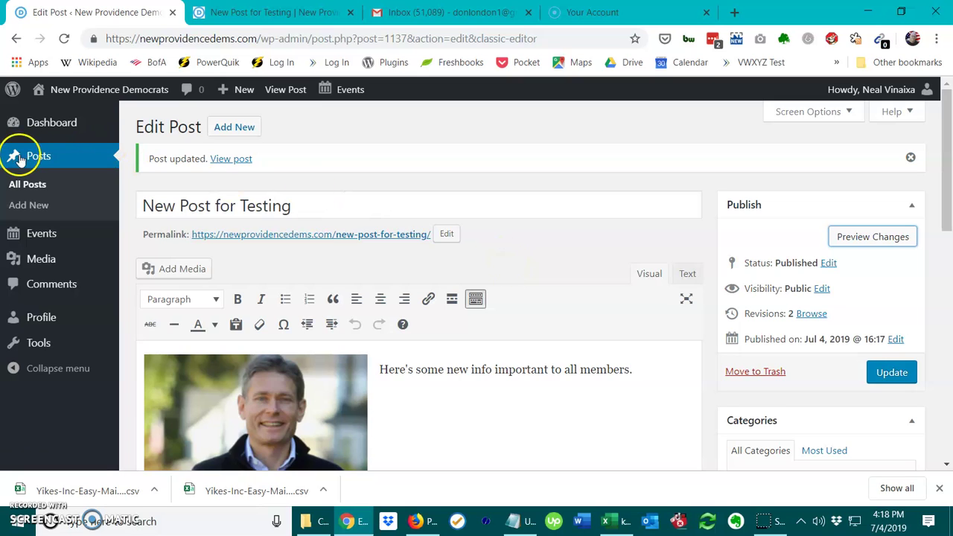
mouse_move(88, 236)
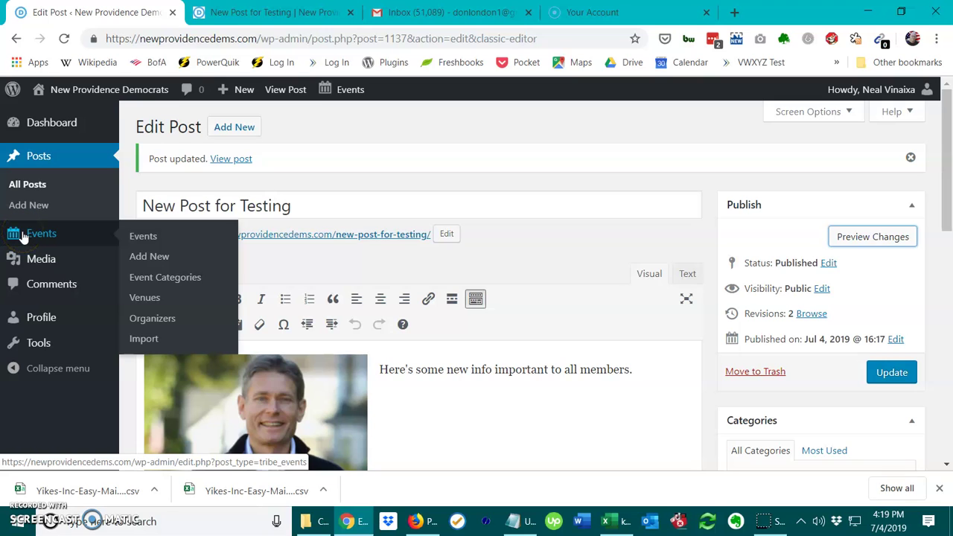
click(76, 237)
click(144, 238)
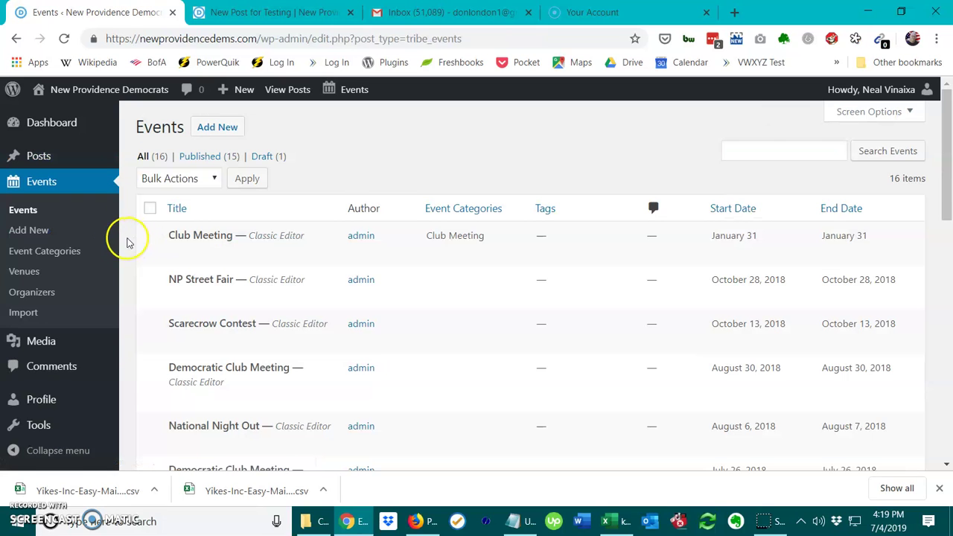
scroll(116, 246, down, 2)
View the Tools page and the Comments page of the site's admin area.
mouse_move(96, 349)
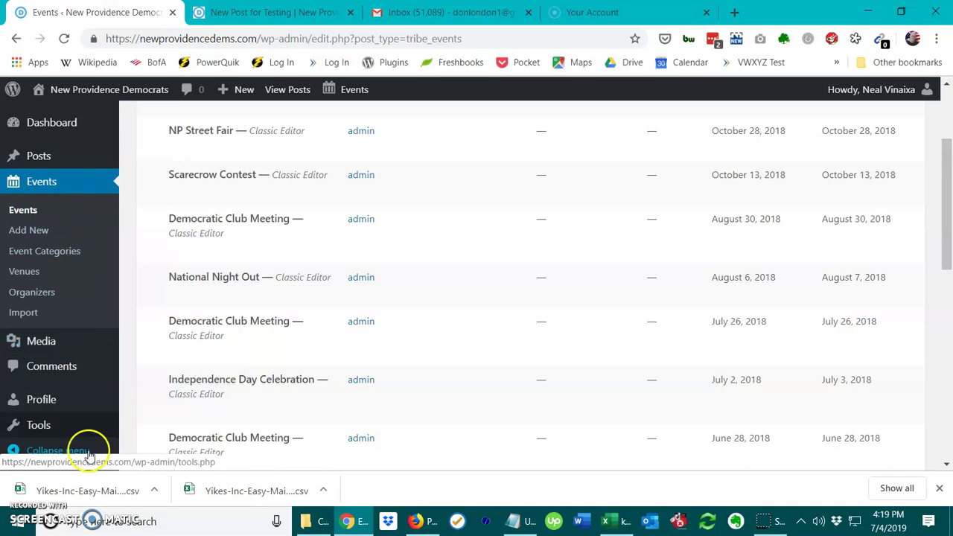
scroll(75, 395, down, 2)
click(52, 429)
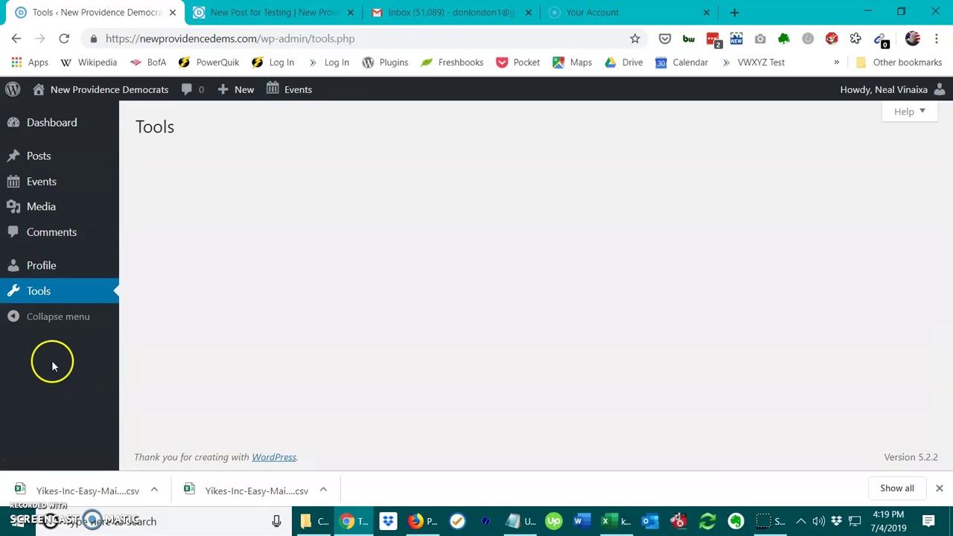
click(80, 234)
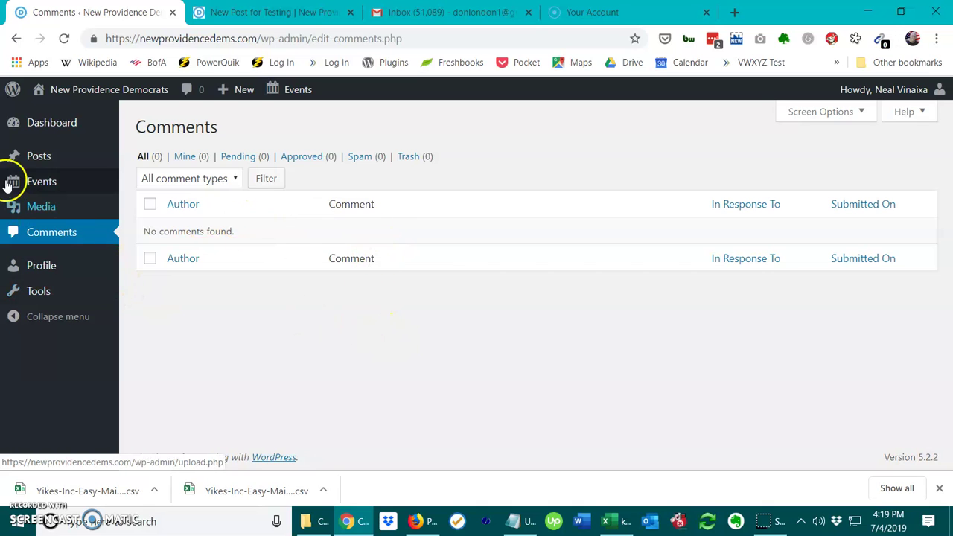
Look over the images in the Media Library and switch the library from grid to list view.
click(53, 205)
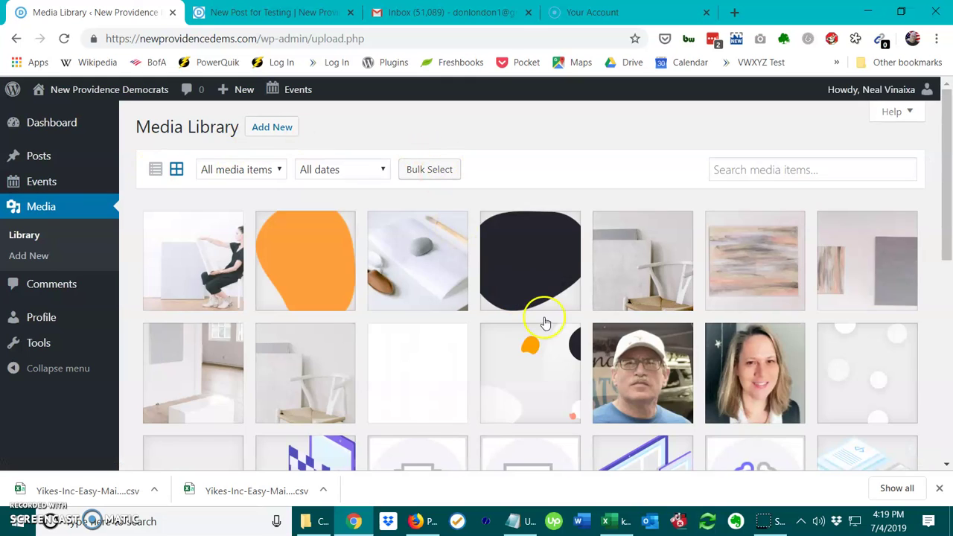
scroll(574, 350, down, 2)
scroll(576, 354, up, 2)
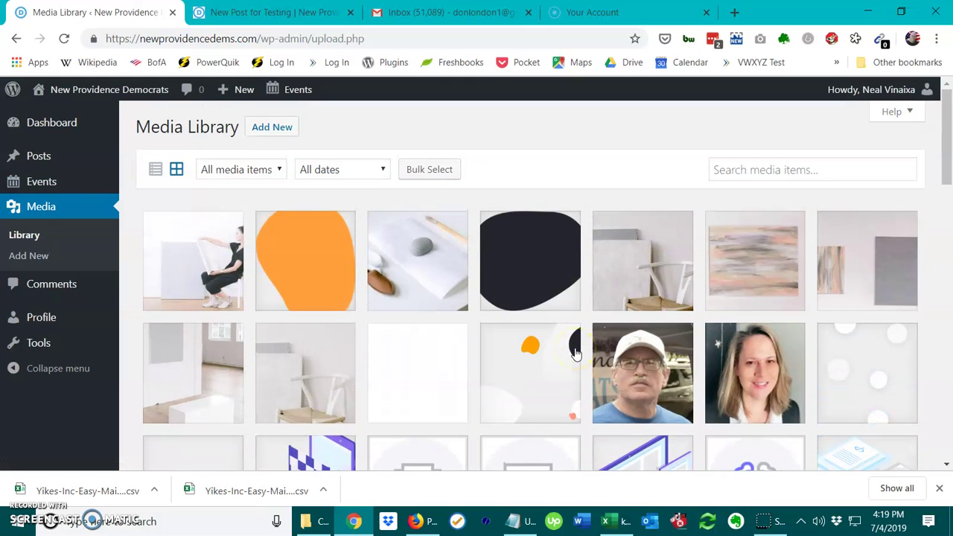
click(157, 169)
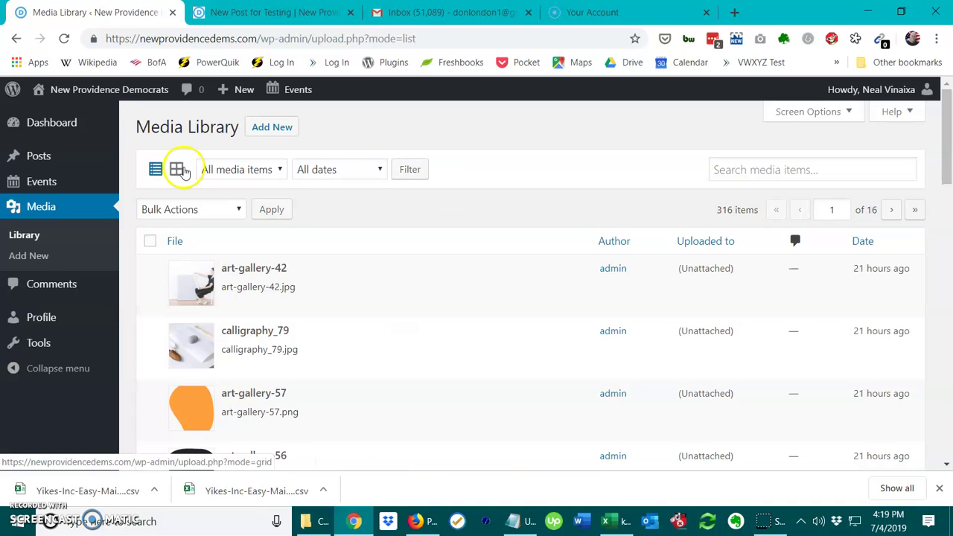
Go to the Upload New Media page and view its file selection dialog, closing it without choosing a file.
click(267, 129)
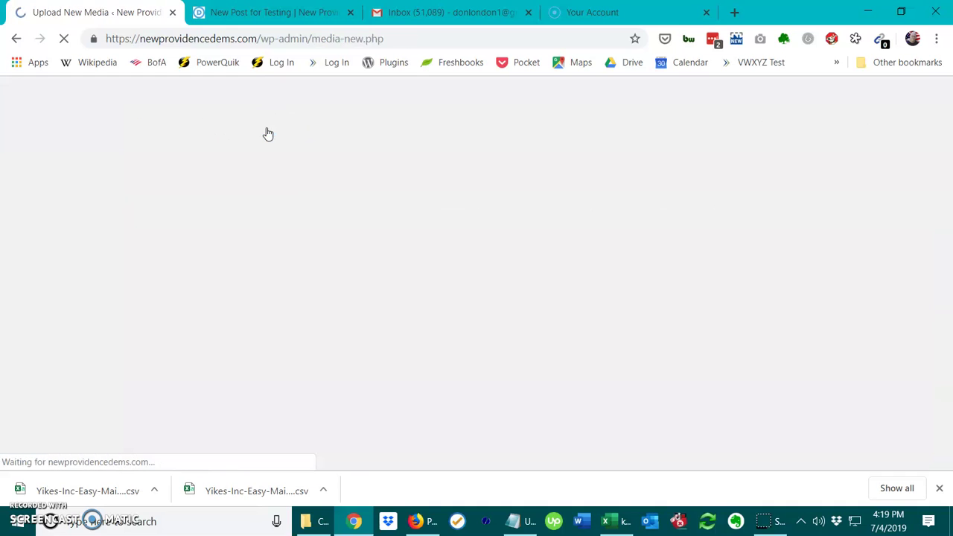
click(537, 266)
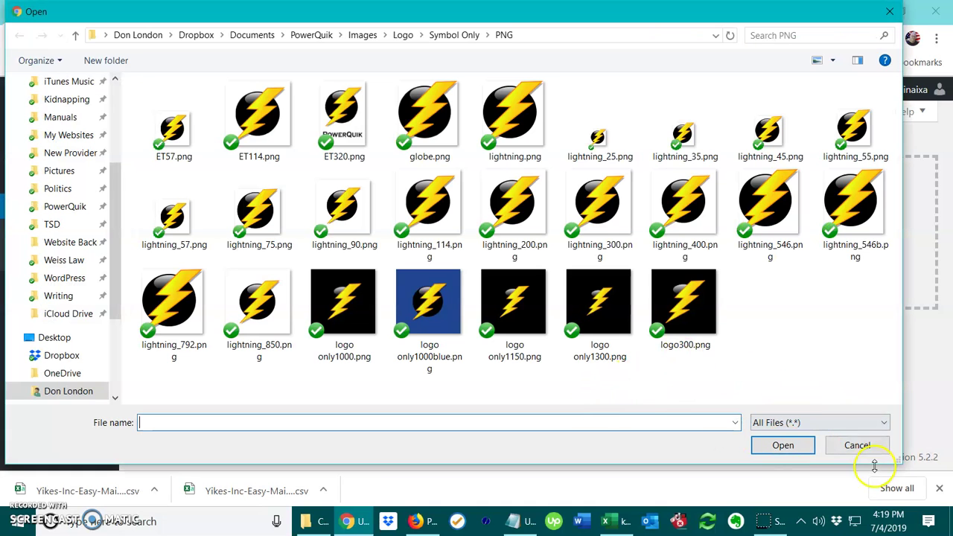
click(855, 445)
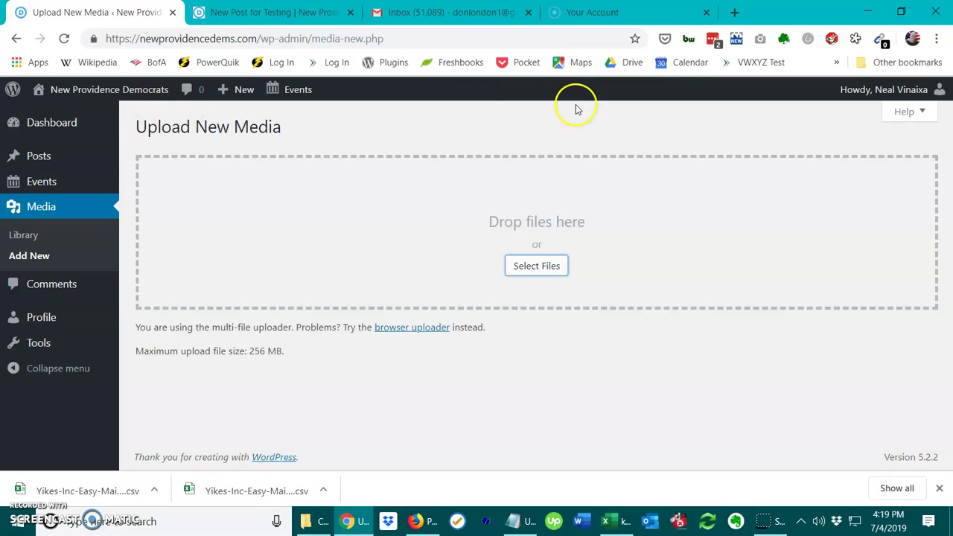